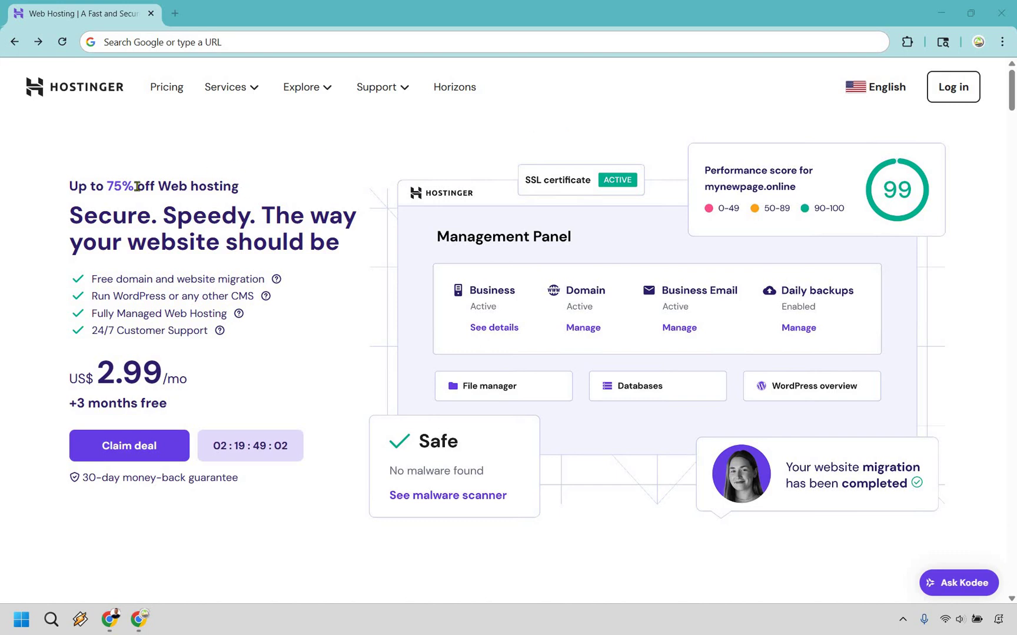
Highlight the 'Up to 75% off Web hosting' line, then claim the deal to jump to the plans
left_click_drag(238, 186, 70, 187)
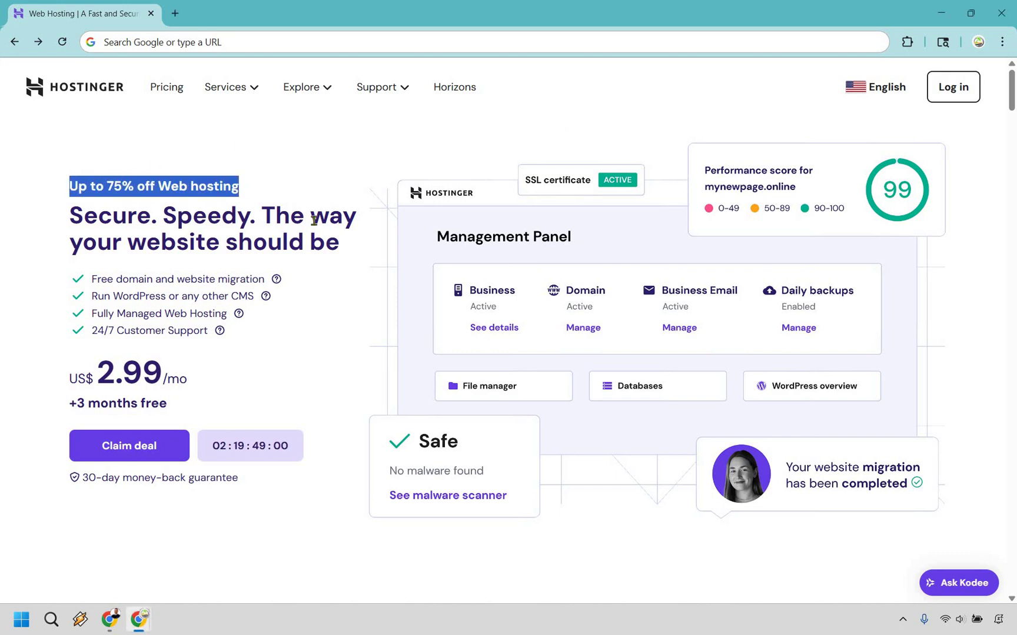
left_click(336, 201)
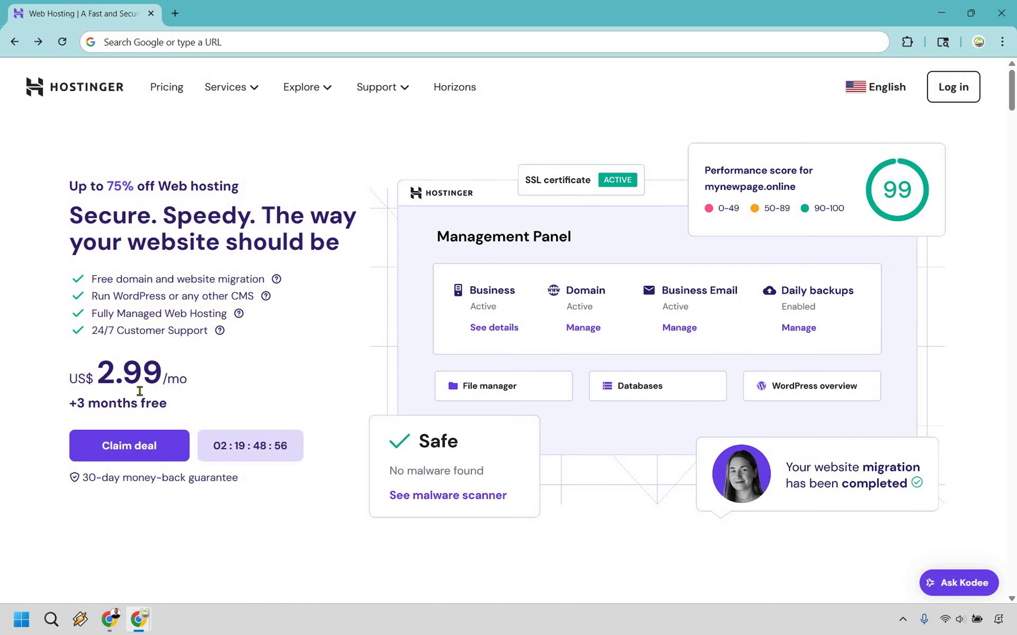
left_click(129, 447)
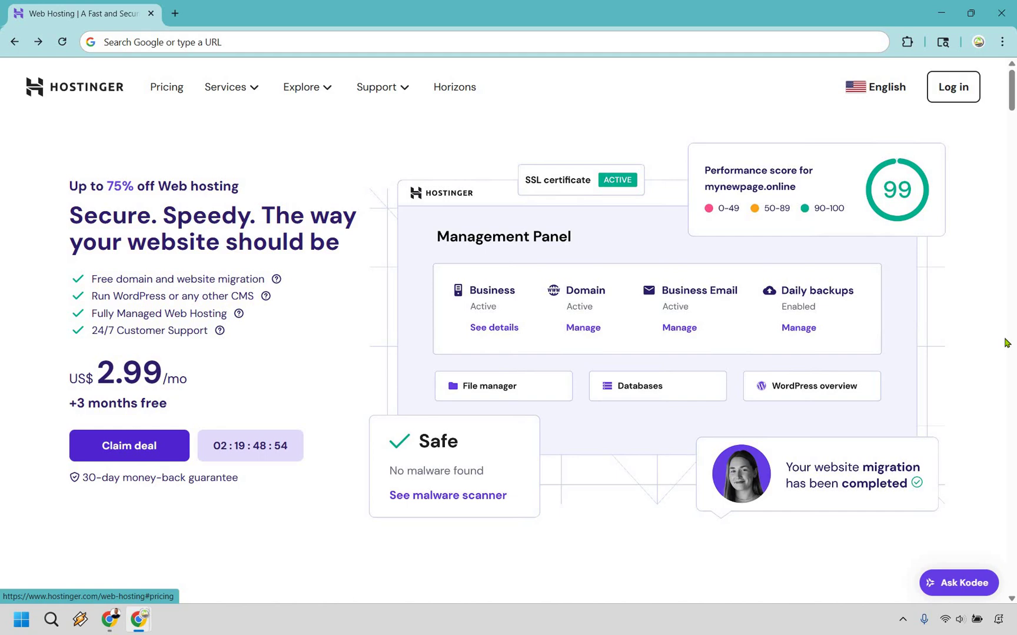
left_click_drag(1011, 155, 1011, 160)
scroll(992, 242, "down", 1)
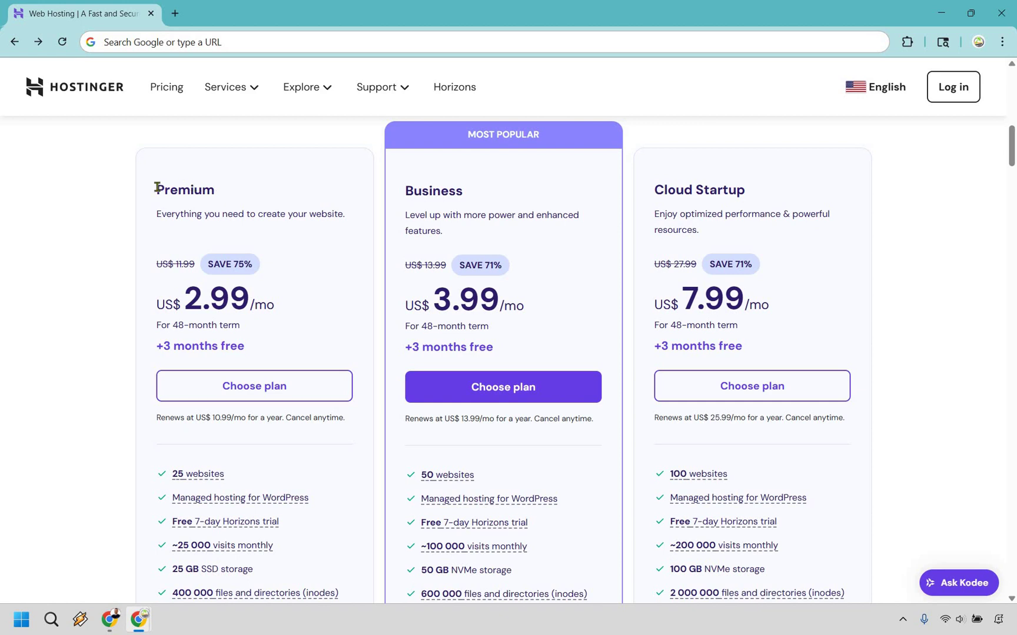
Highlight the Premium plan name, then scroll through the plan features and back to the cards
left_click_drag(158, 187, 272, 172)
left_click(316, 200)
scroll(344, 227, "down", 3)
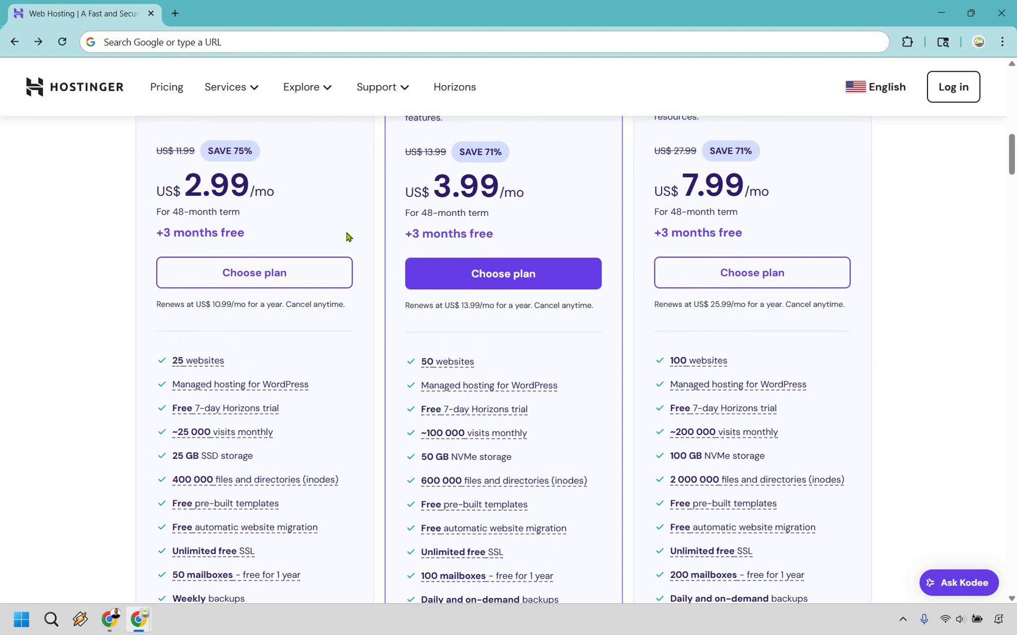
scroll(274, 208, "down", 1)
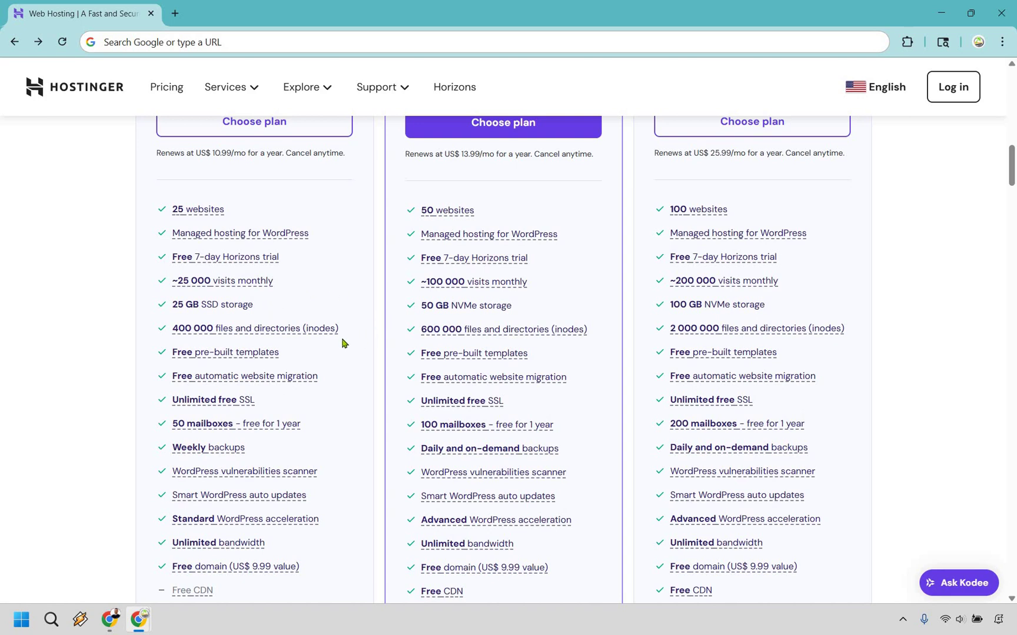
scroll(327, 359, "down", 1)
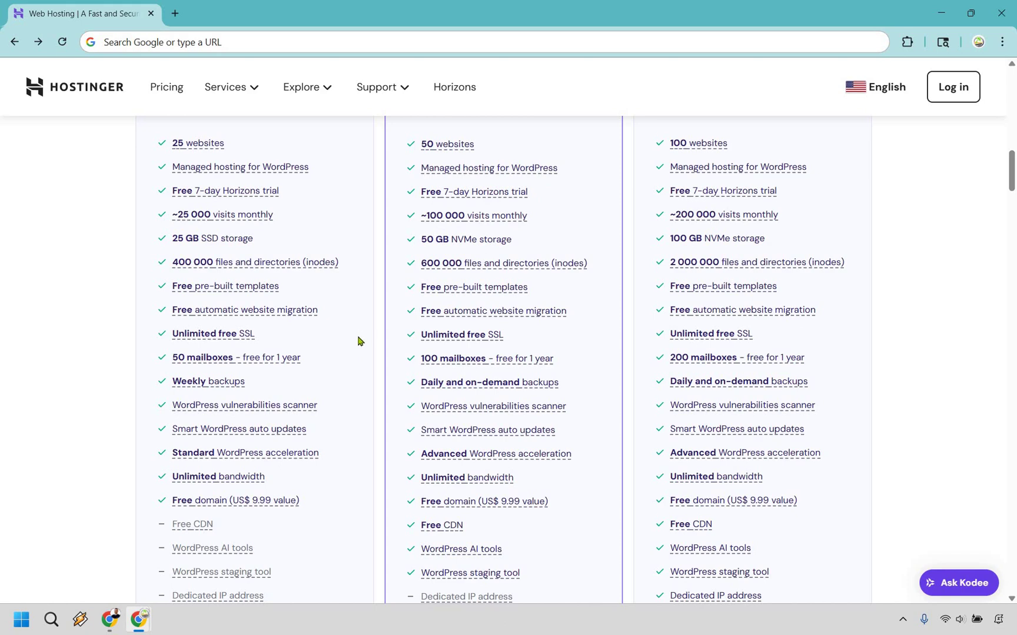
scroll(360, 338, "up", 4)
scroll(322, 285, "up", 1)
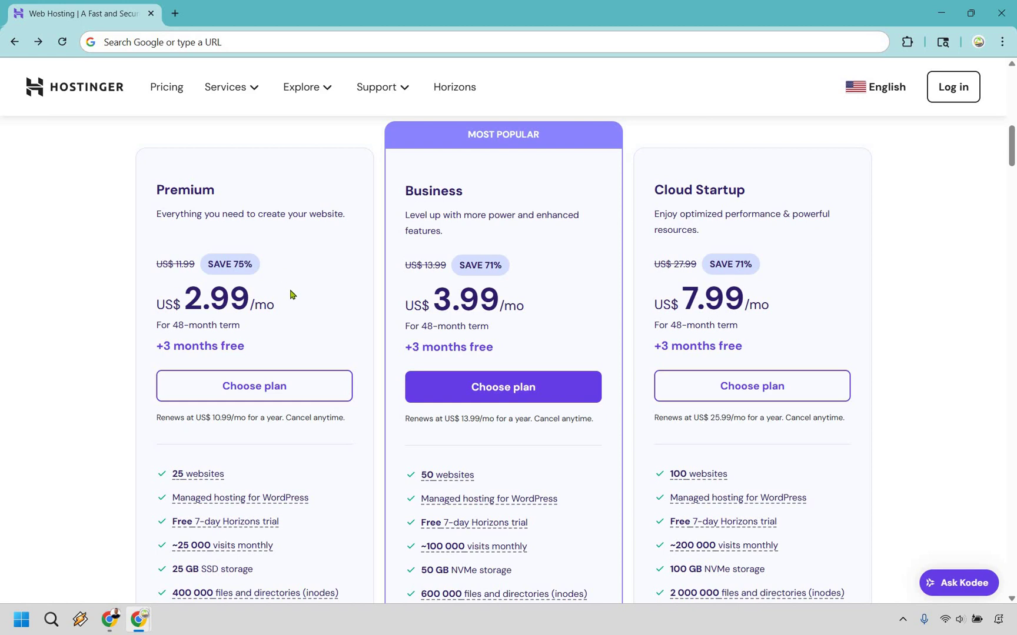
left_click_drag(433, 300, 548, 243)
left_click(486, 231)
scroll(610, 230, "down", 5)
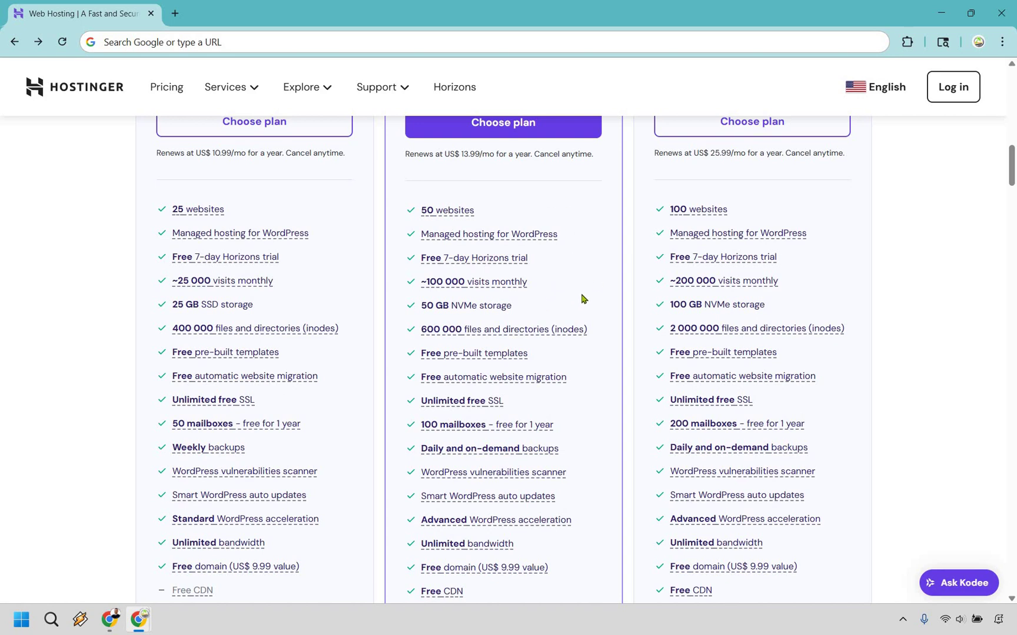
scroll(576, 359, "down", 1)
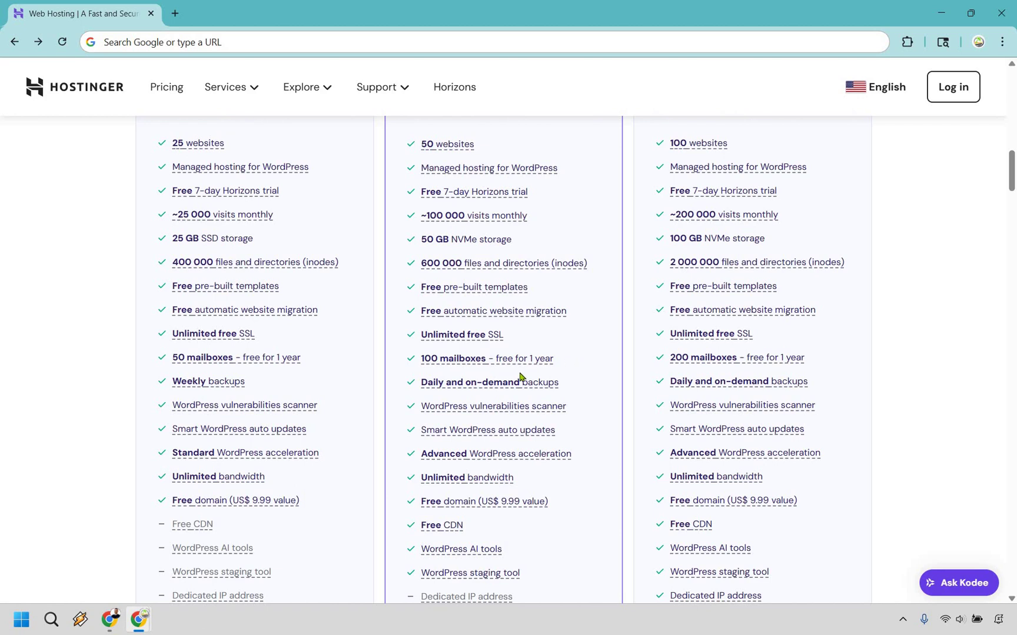
mouse_move(503, 387)
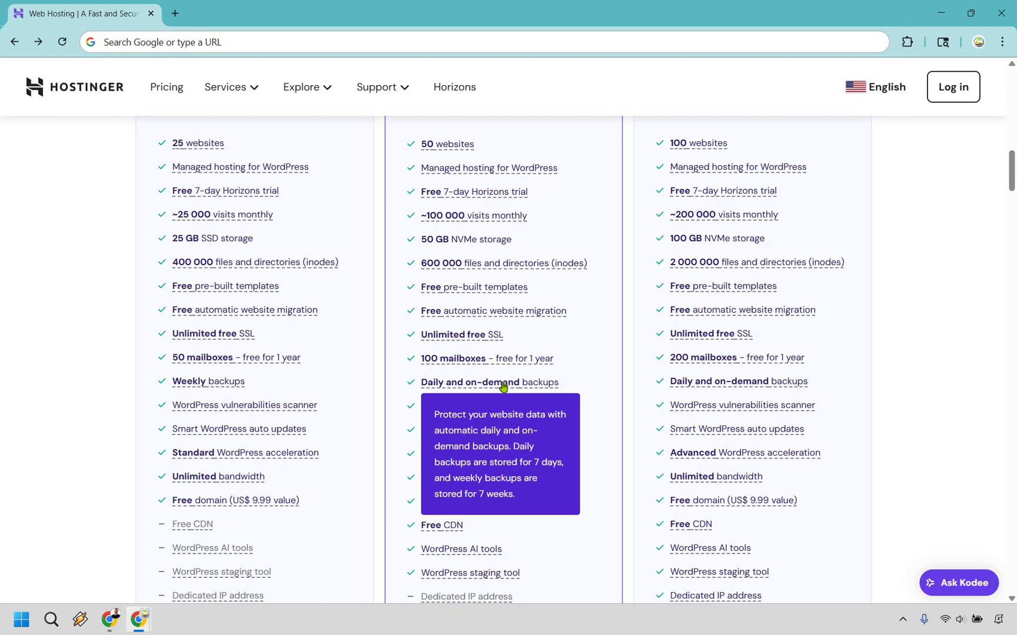
mouse_move(239, 383)
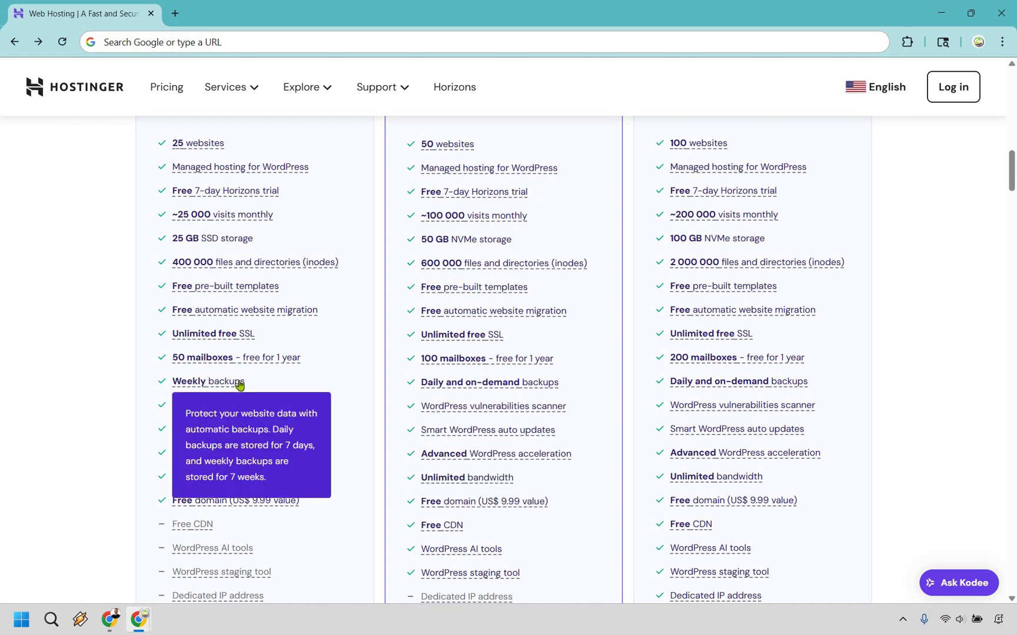
mouse_move(466, 389)
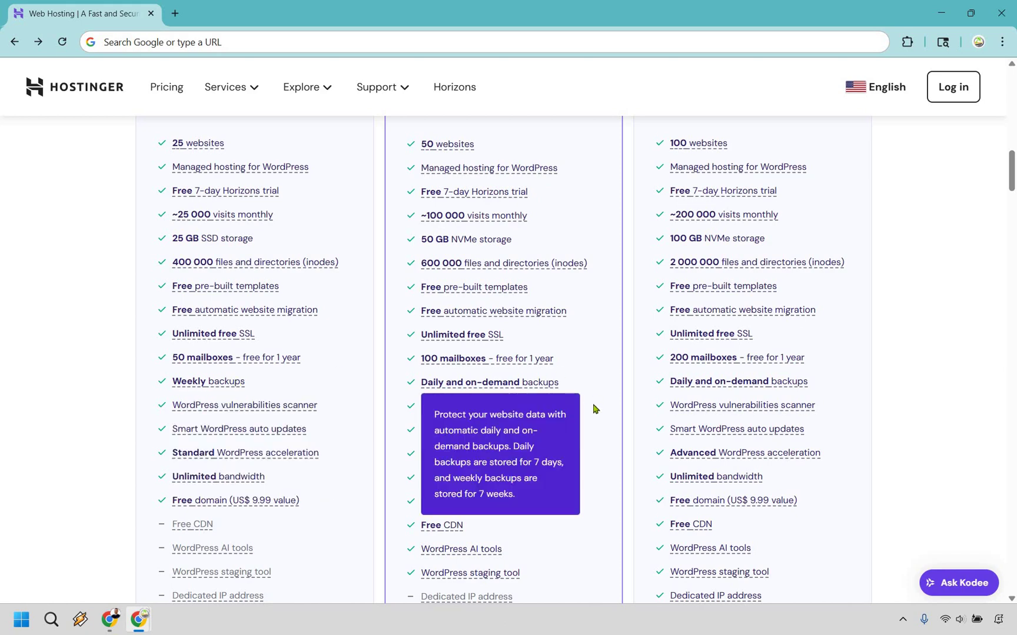
scroll(561, 240, "up", 5)
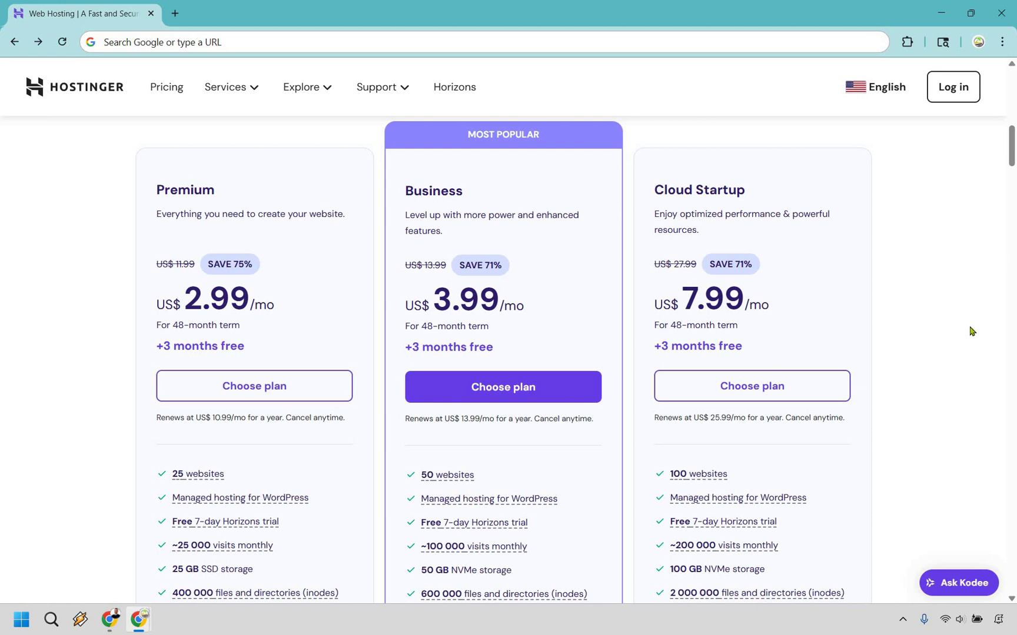
scroll(866, 437, "down", 1)
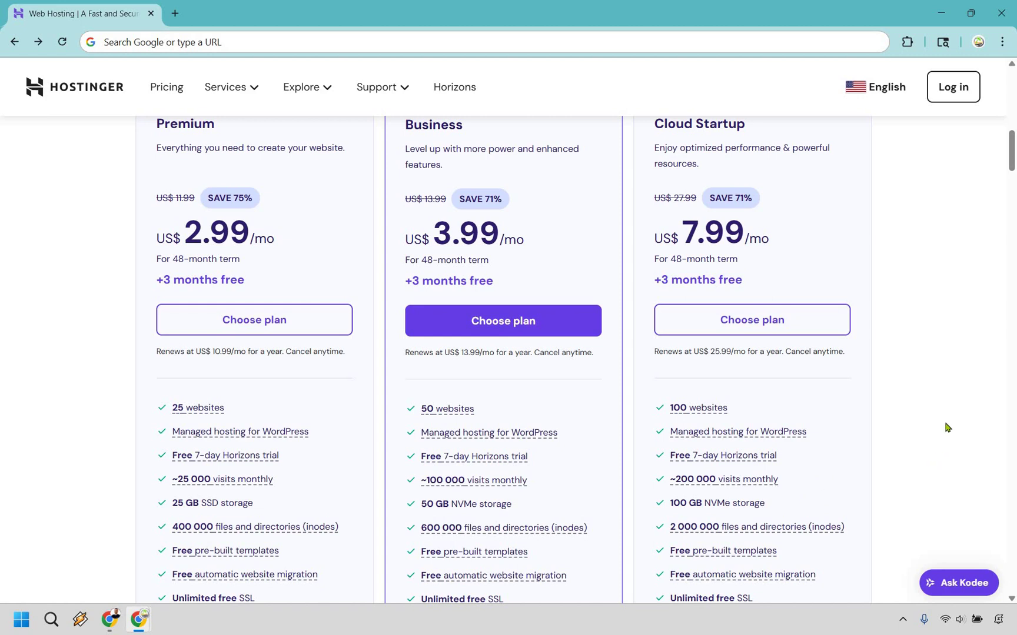
scroll(942, 329, "up", 1)
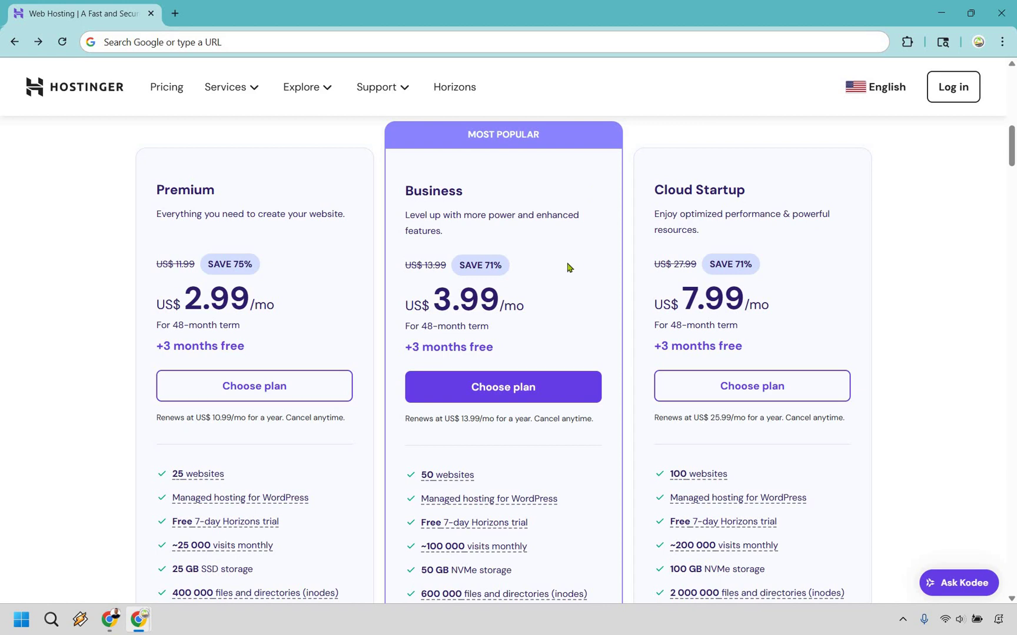
Add the Business plan to the cart and highlight its Discount -71% summary line
left_click(497, 386)
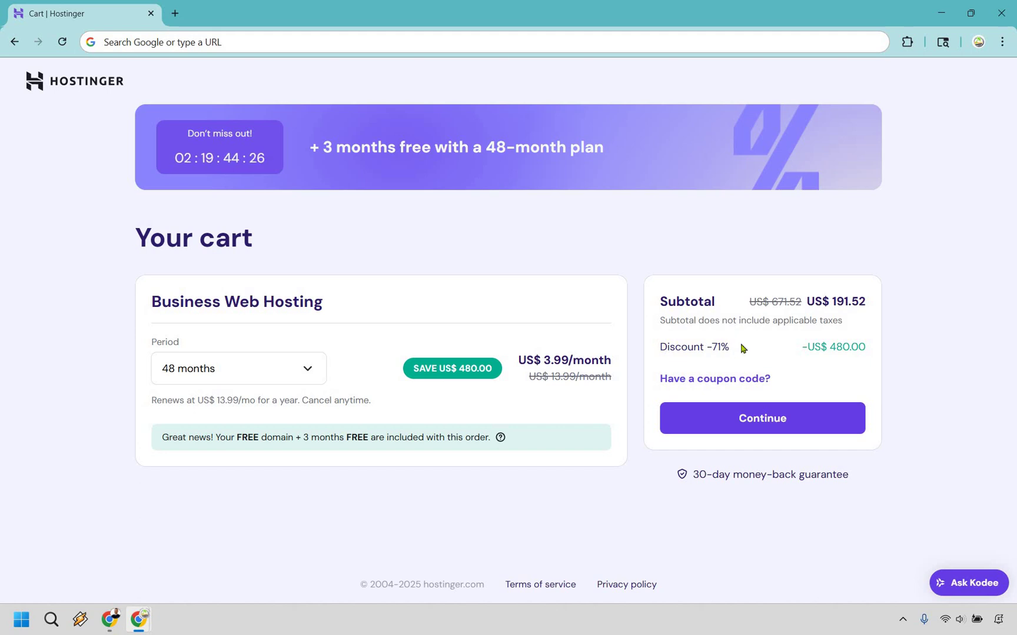
left_click_drag(659, 347, 765, 346)
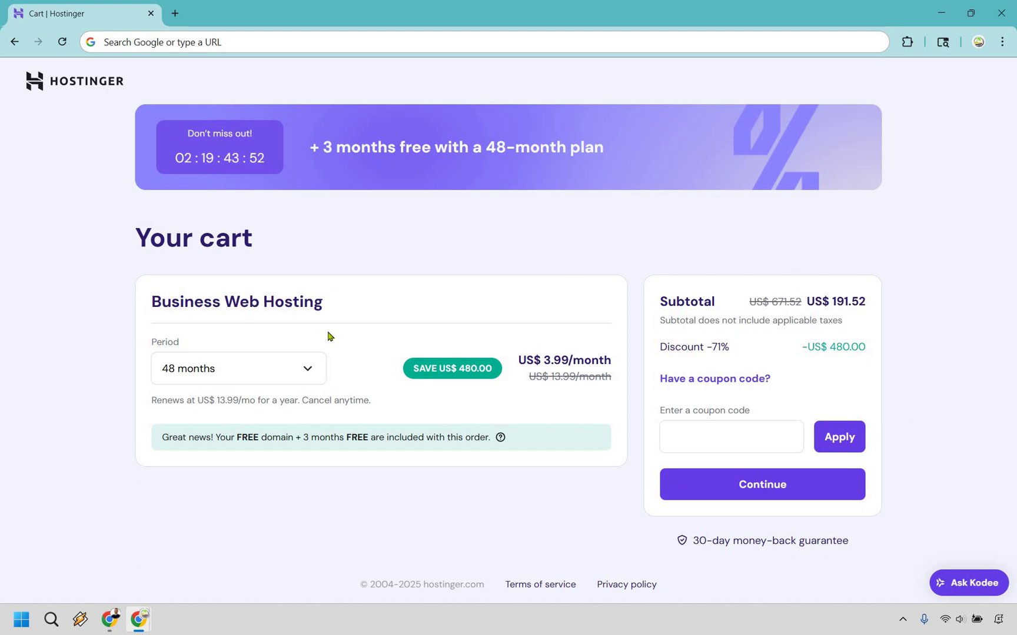
left_click_drag(163, 438, 489, 448)
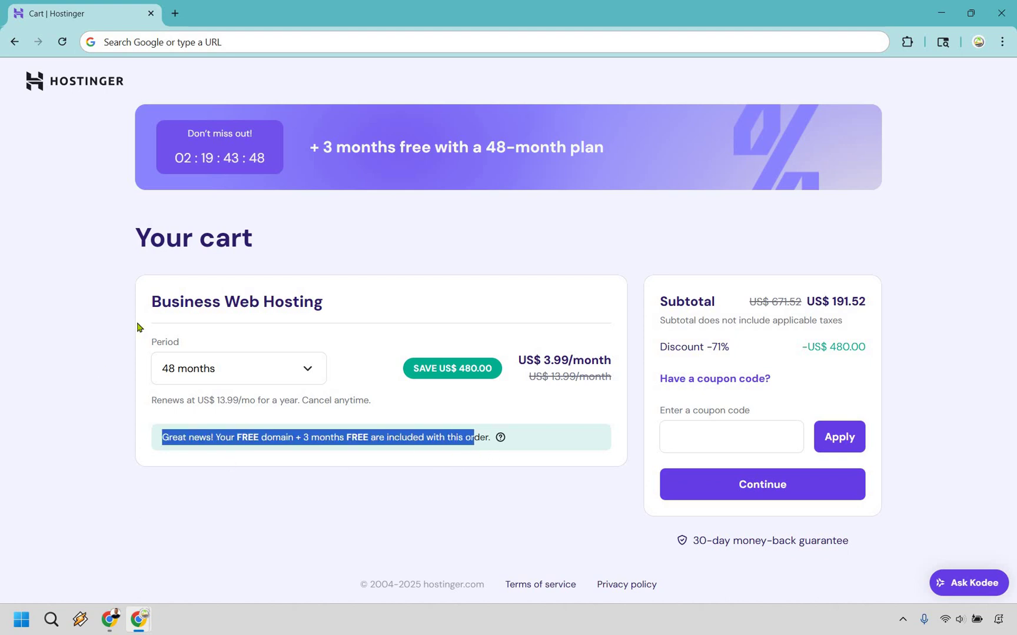
left_click(216, 400)
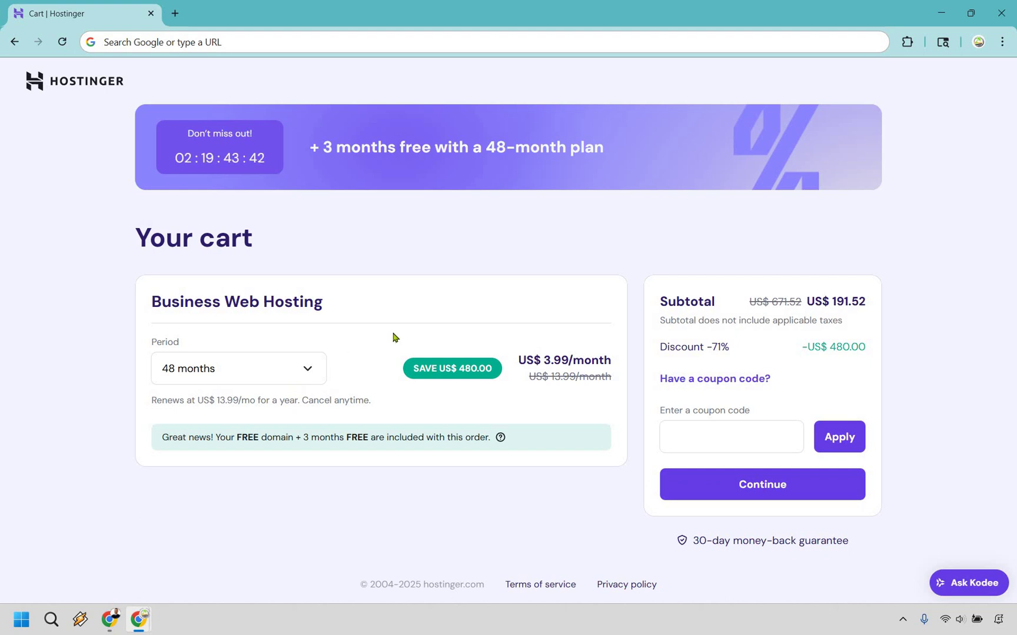
left_click_drag(299, 438, 486, 441)
left_click(436, 291)
left_click(253, 375)
key("Return")
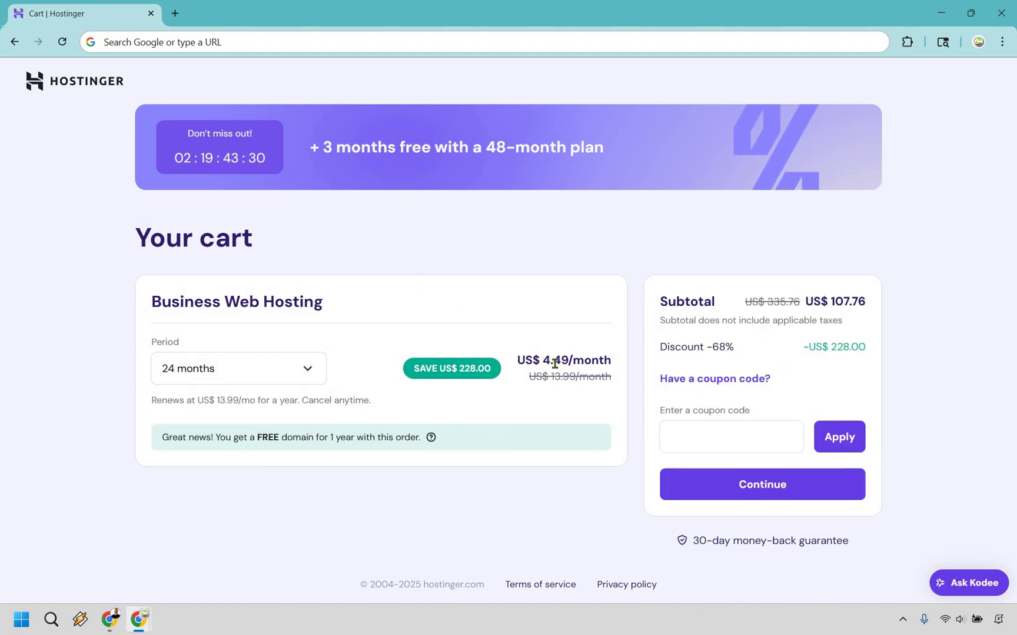
left_click_drag(601, 363, 453, 359)
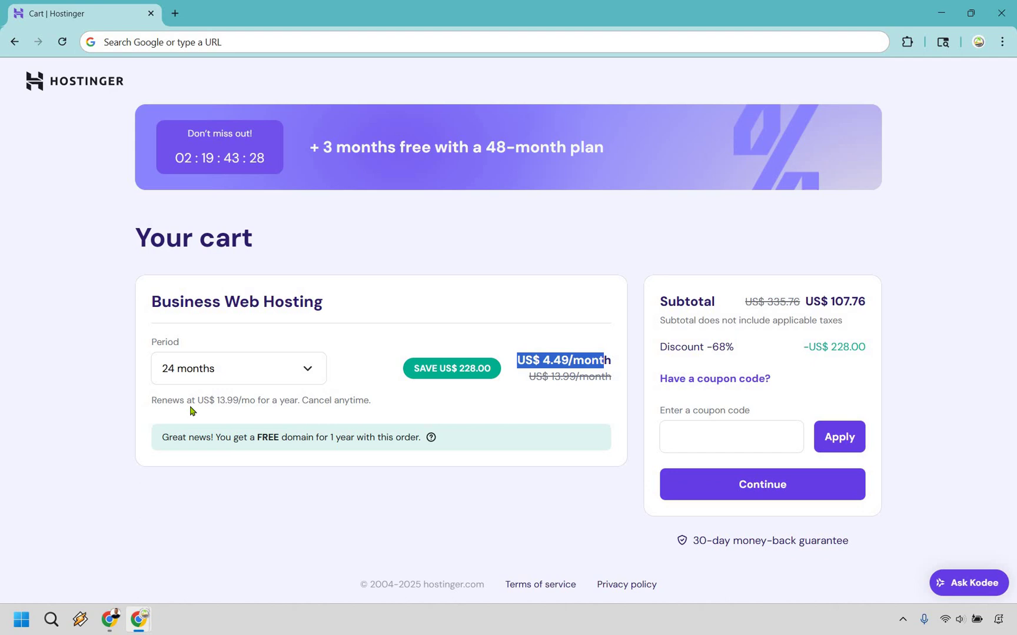
left_click(171, 392)
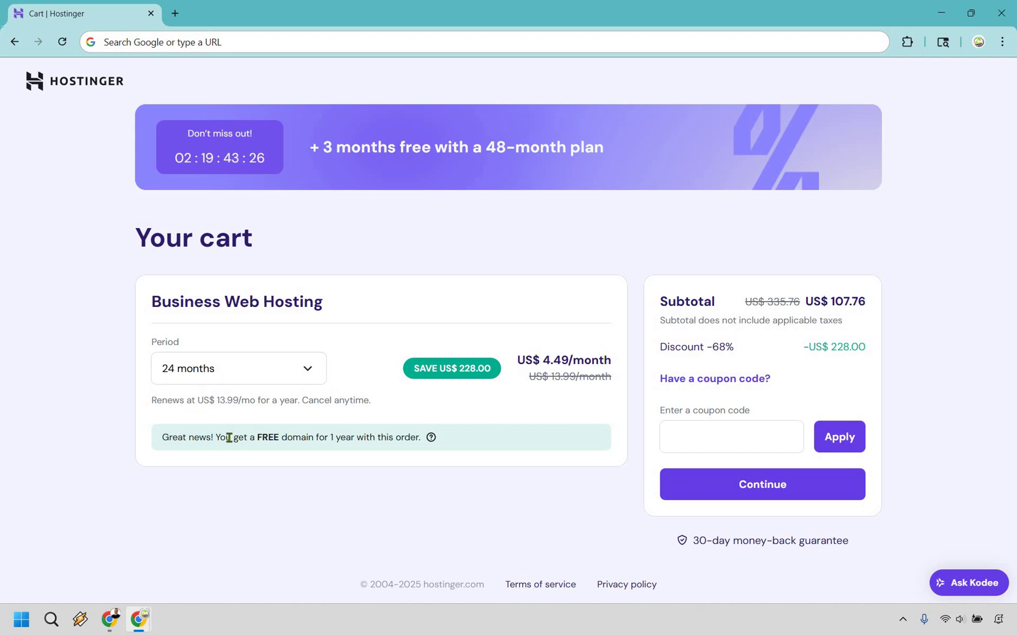
left_click_drag(215, 437, 412, 412)
left_click(412, 412)
left_click(263, 367)
key("1")
key("2")
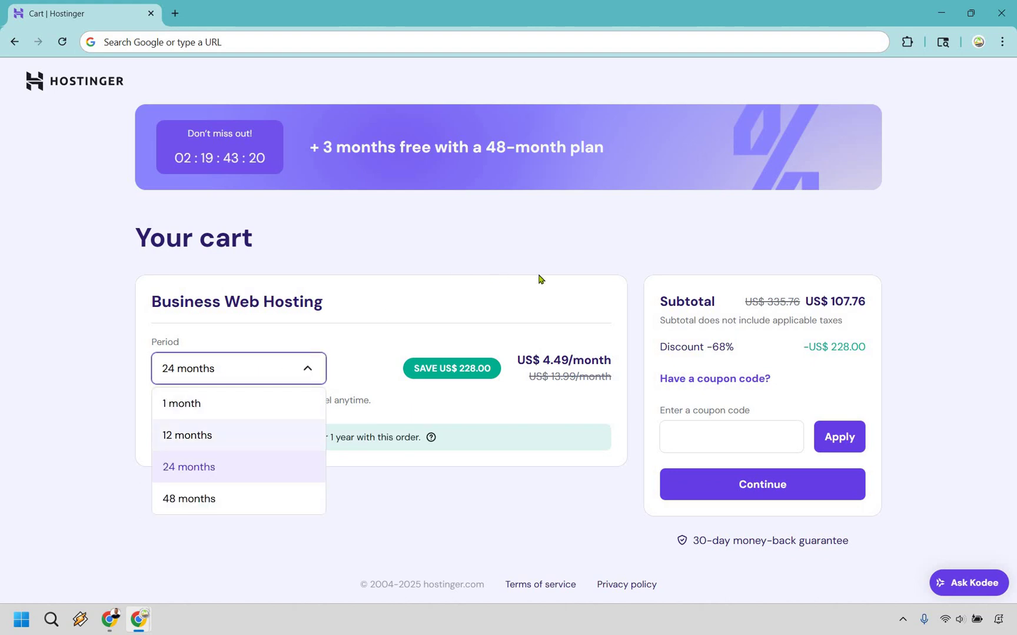
key("Return")
left_click_drag(520, 357, 611, 358)
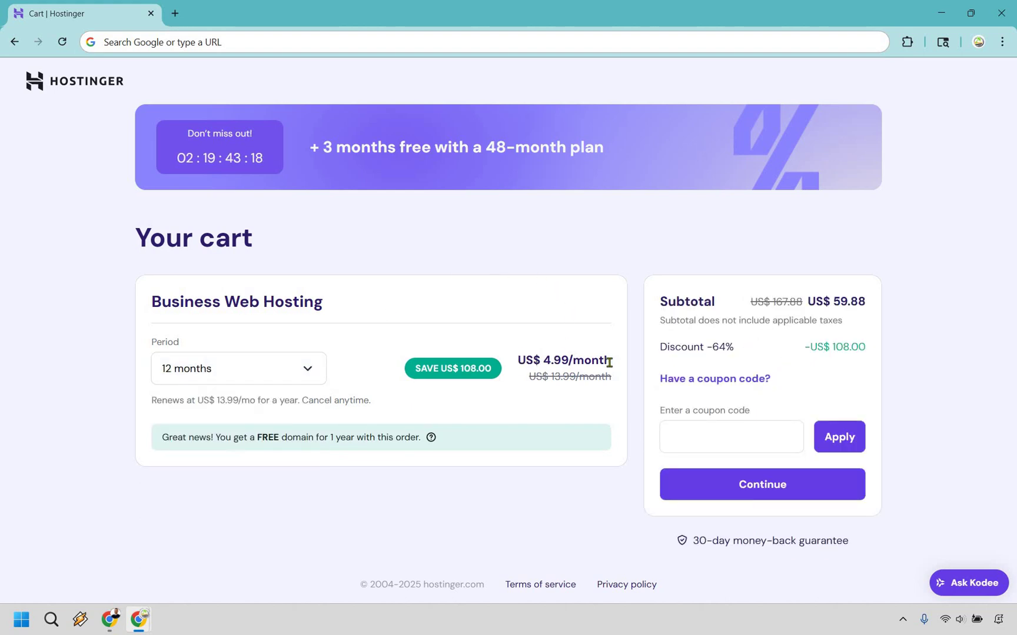
left_click(218, 401)
left_click(221, 377)
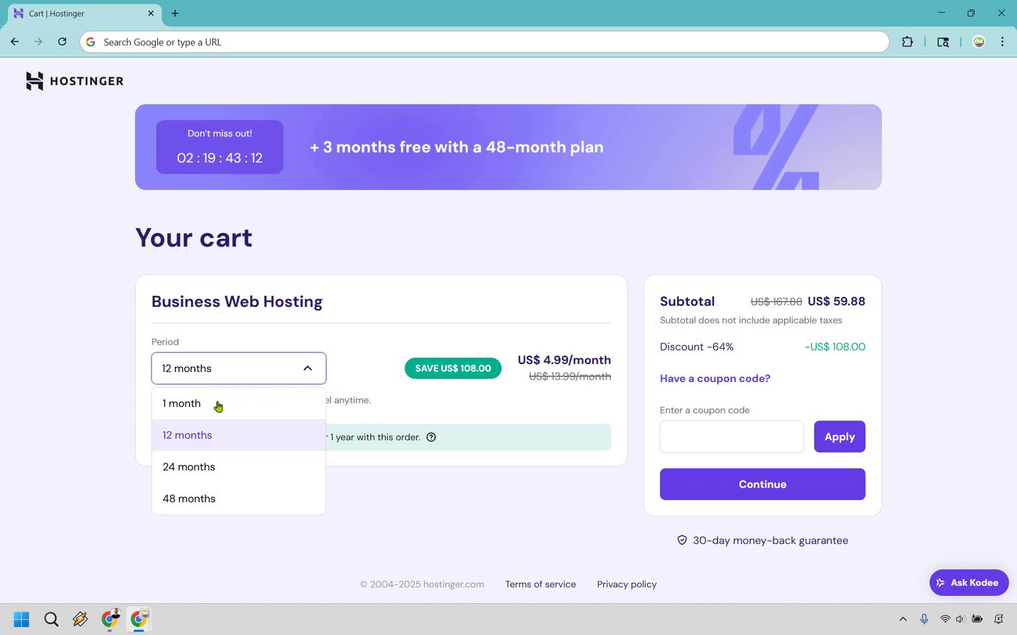
left_click(399, 229)
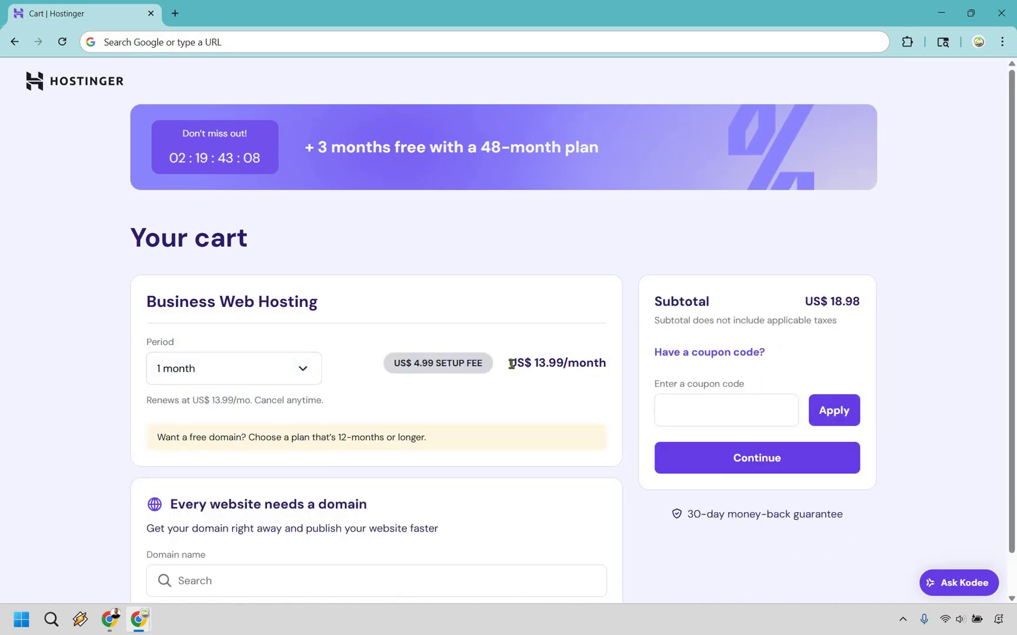
left_click_drag(511, 364, 603, 364)
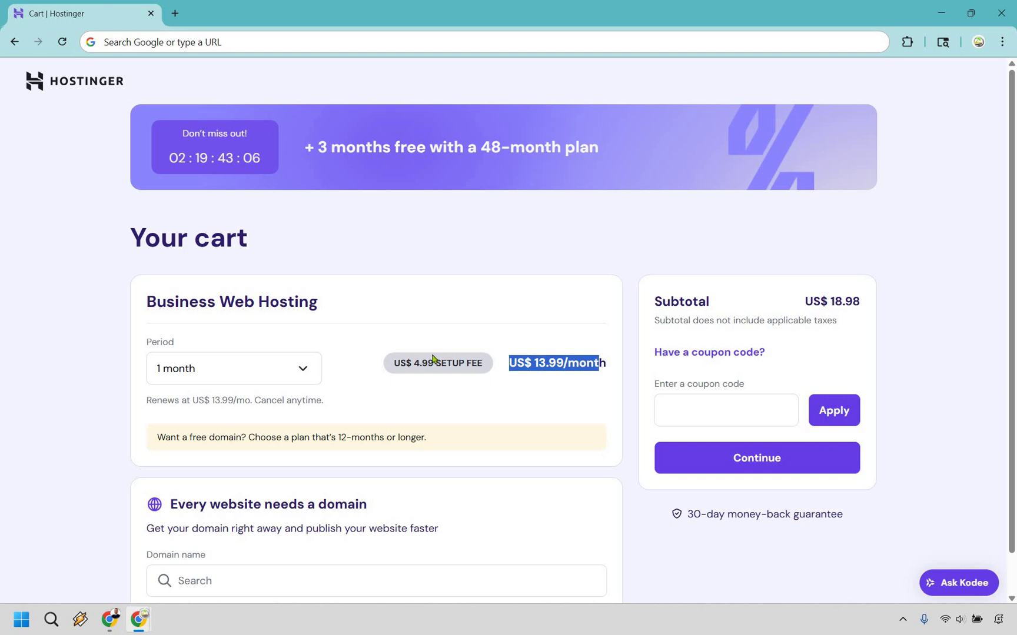
left_click(428, 360)
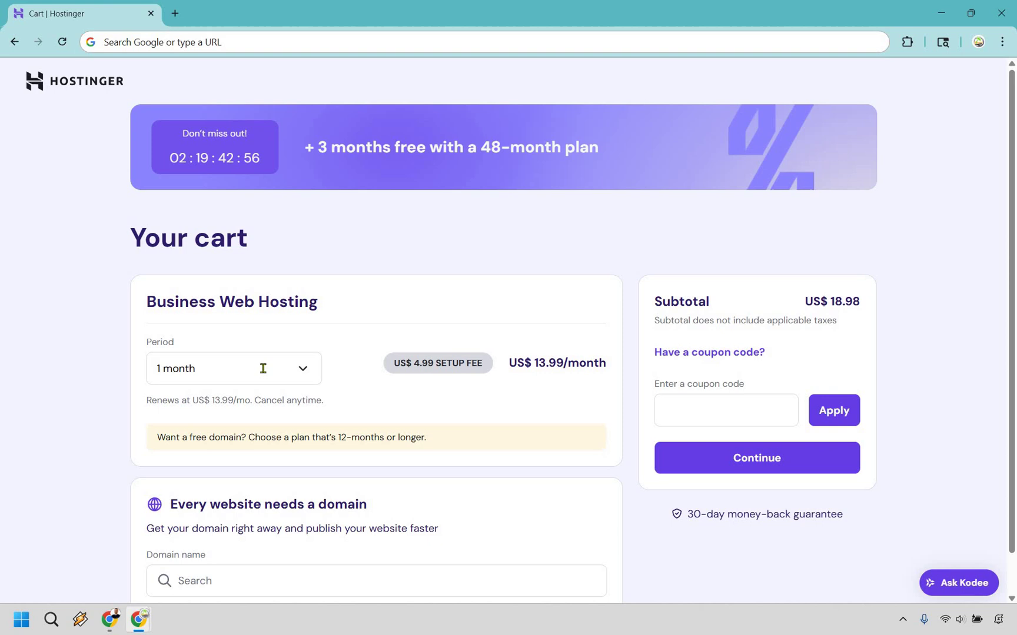
key("space")
key("Down")
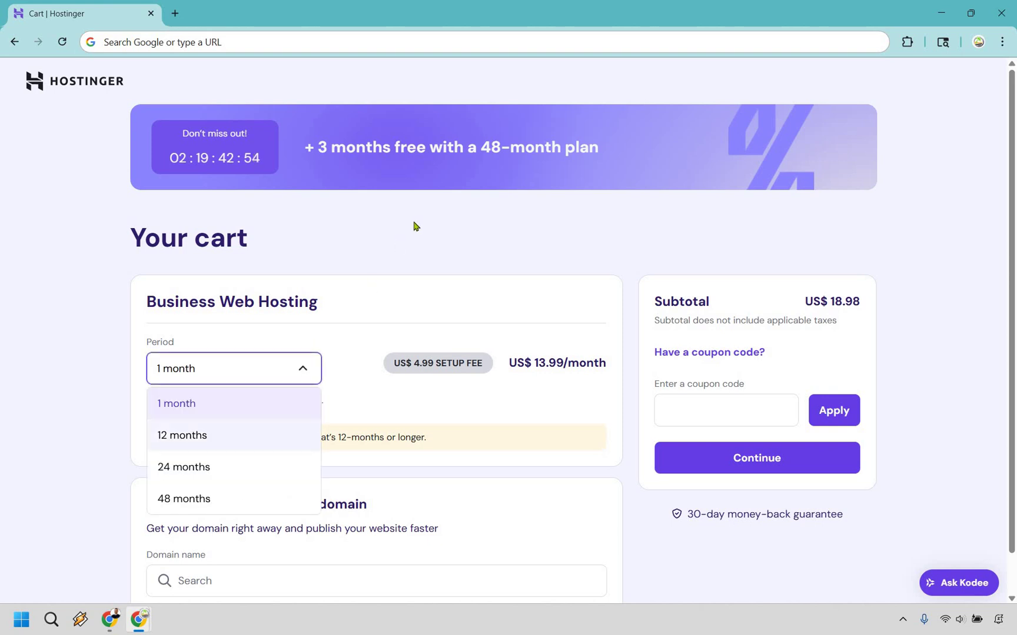
key("Return")
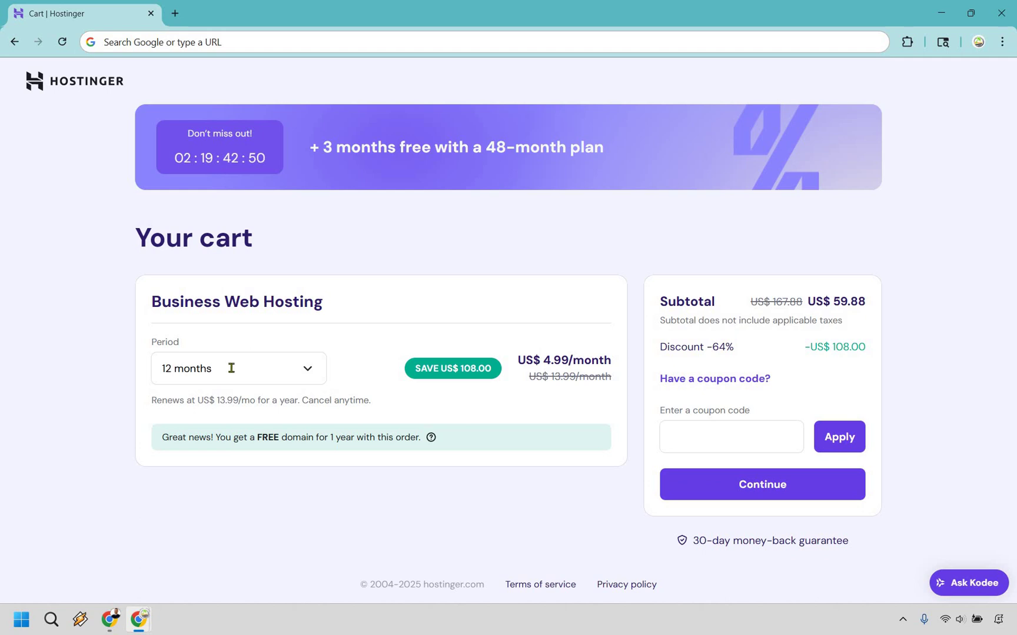
key("space")
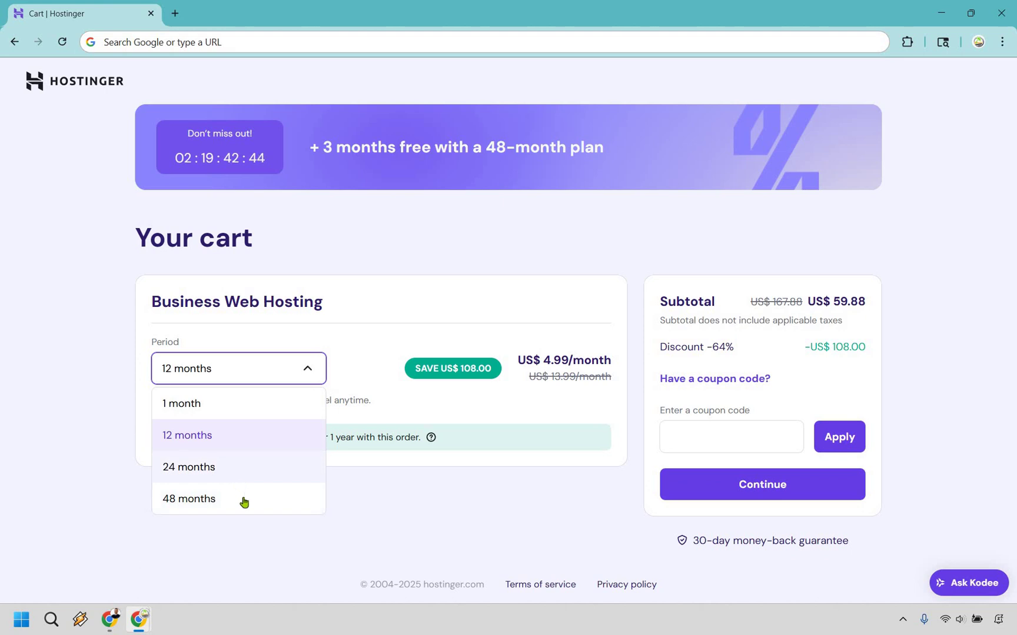
key("Return")
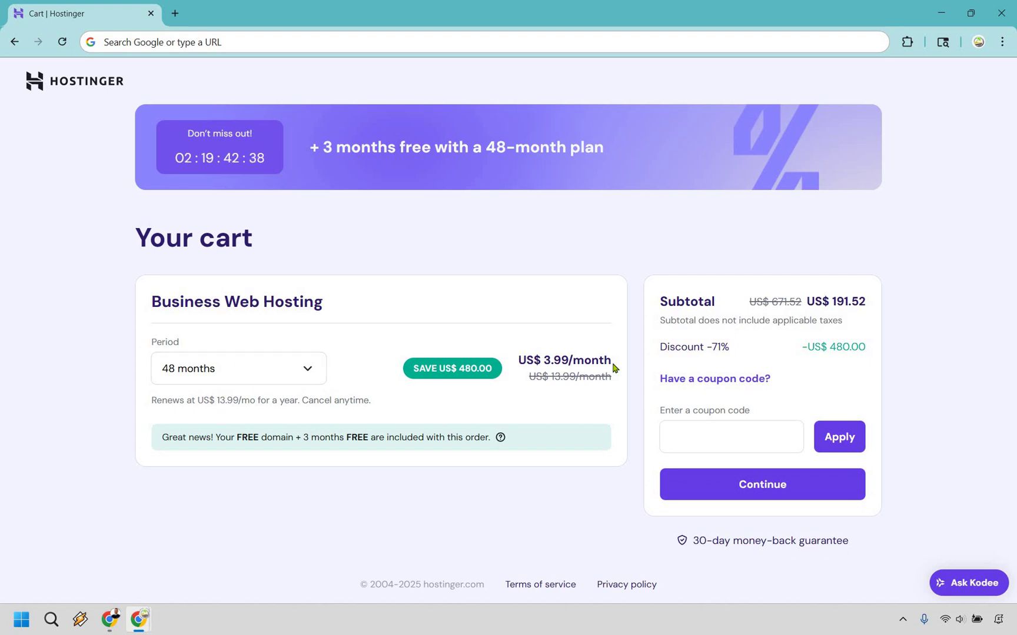
Highlight the US$ 3.99/month price, then continue from the cart to checkout
left_click_drag(612, 363, 259, 469)
left_click(245, 457)
left_click(772, 492)
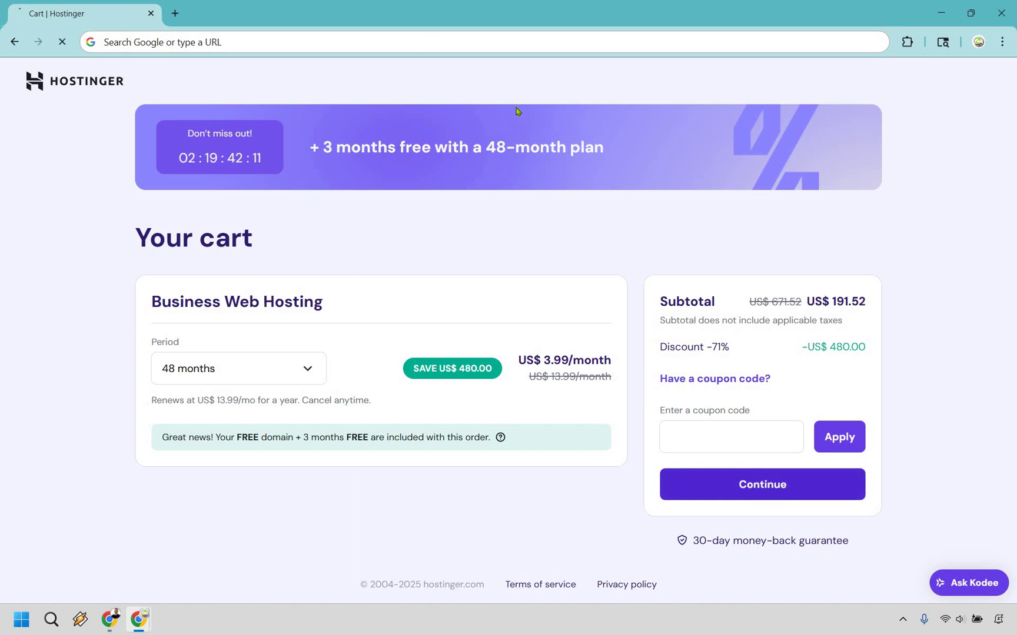